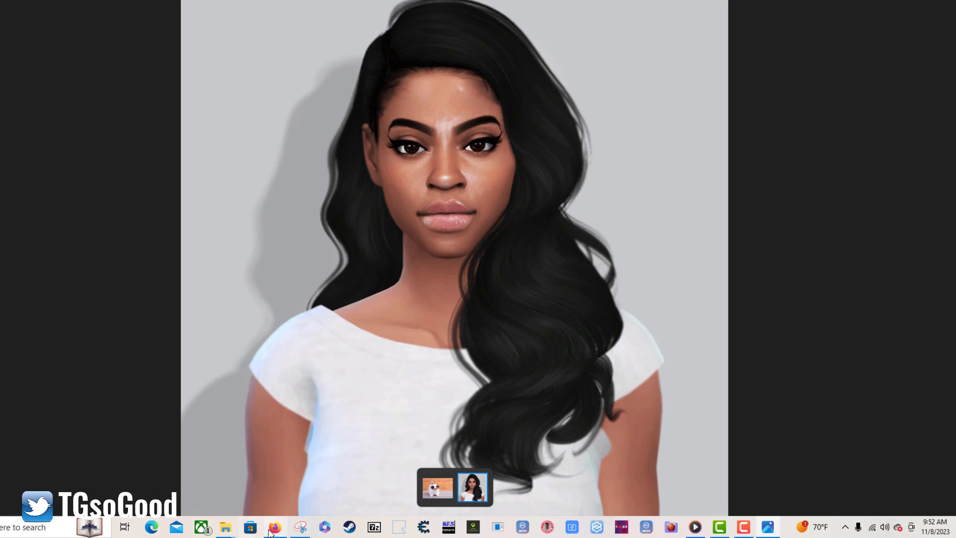
Bring the Firefox window with the AI Magic Tools Video to Video page to the front
{"action": "left_click", "coordinate": [275, 531]}
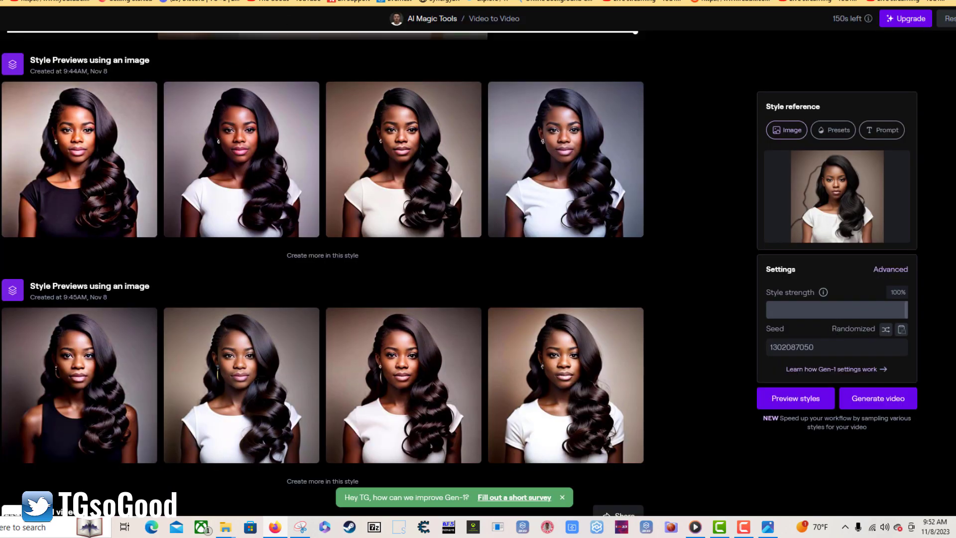
Rewind the Sims character input video to its start and play it
{"action": "scroll", "coordinate": [460, 273], "scroll_direction": "up", "scroll_amount": 1}
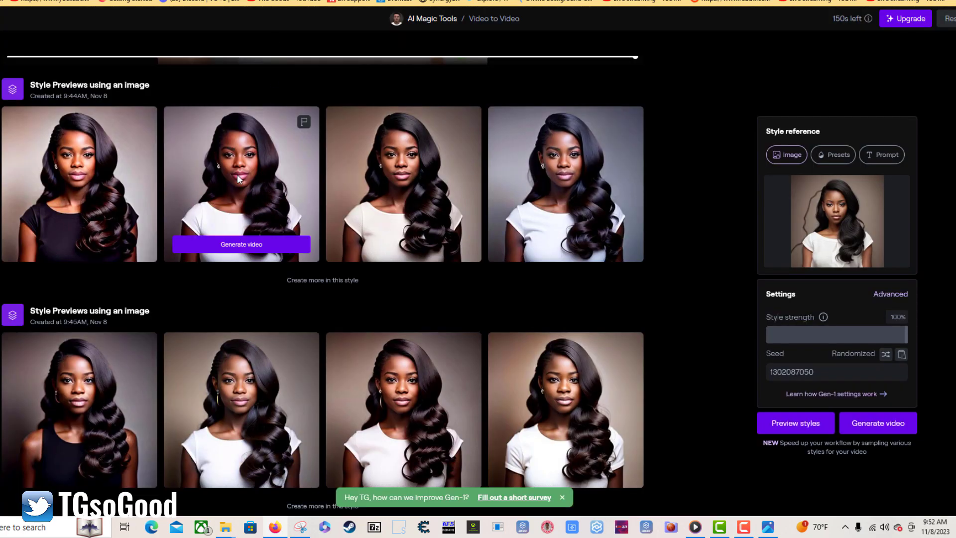
{"action": "scroll", "coordinate": [244, 199], "scroll_direction": "up", "scroll_amount": 6}
{"action": "scroll", "coordinate": [3, 196], "scroll_direction": "down", "scroll_amount": 3}
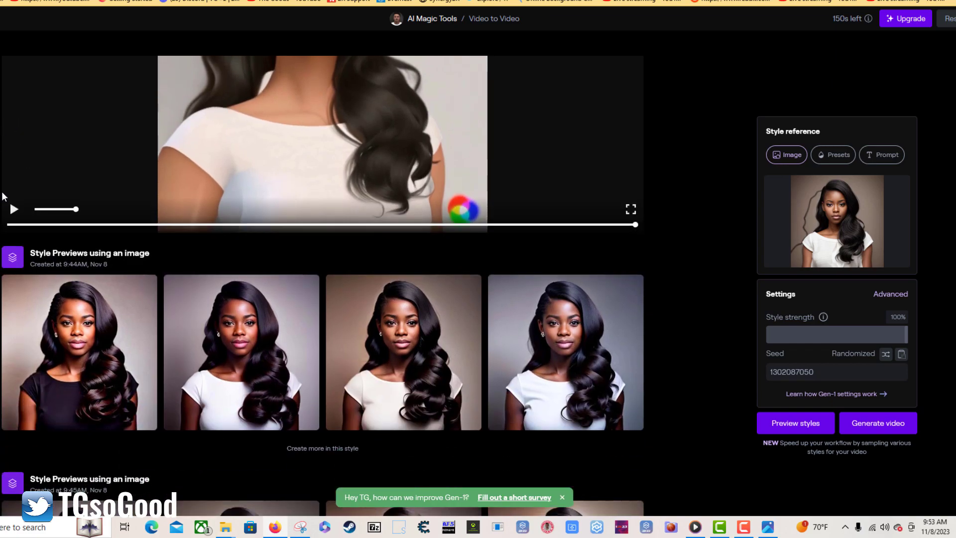
{"action": "left_click", "coordinate": [8, 225]}
{"action": "scroll", "coordinate": [111, 171], "scroll_direction": "up", "scroll_amount": 3}
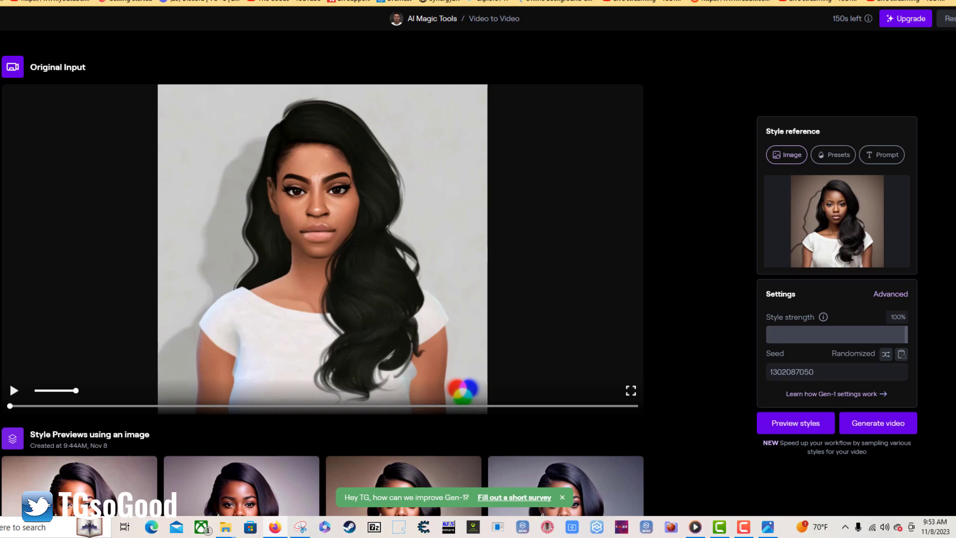
{"action": "left_click", "coordinate": [15, 391]}
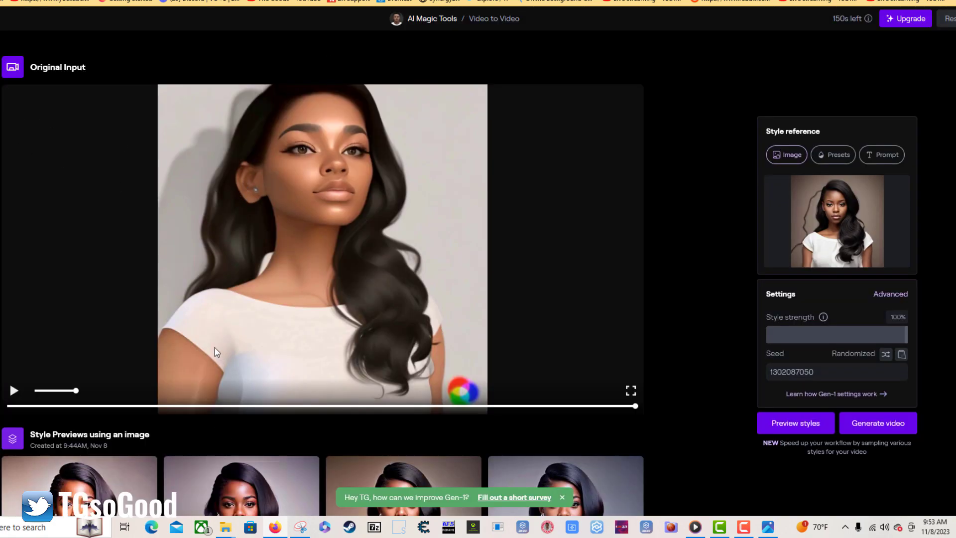
Play the original Sims character input clip a second time
{"action": "scroll", "coordinate": [189, 299], "scroll_direction": "down", "scroll_amount": 4}
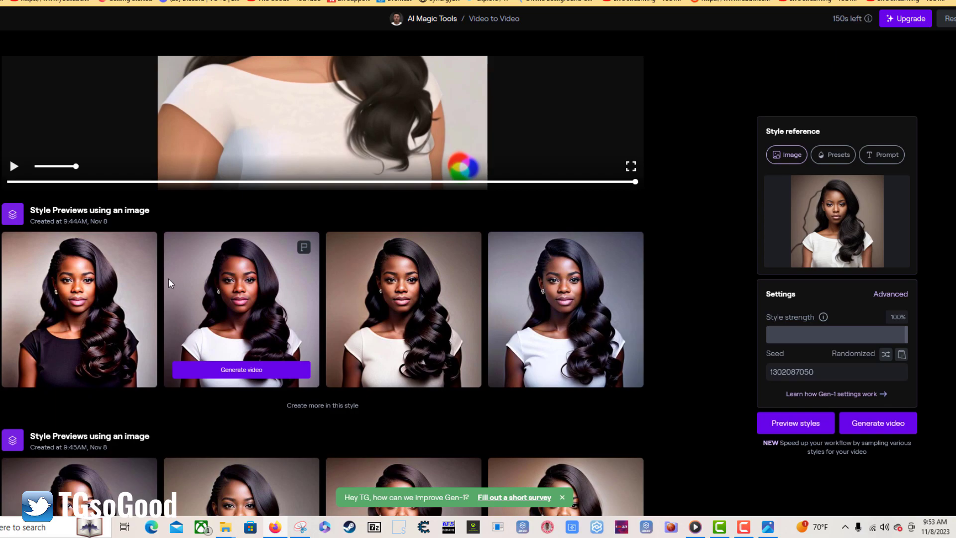
{"action": "scroll", "coordinate": [538, 213], "scroll_direction": "up", "scroll_amount": 4}
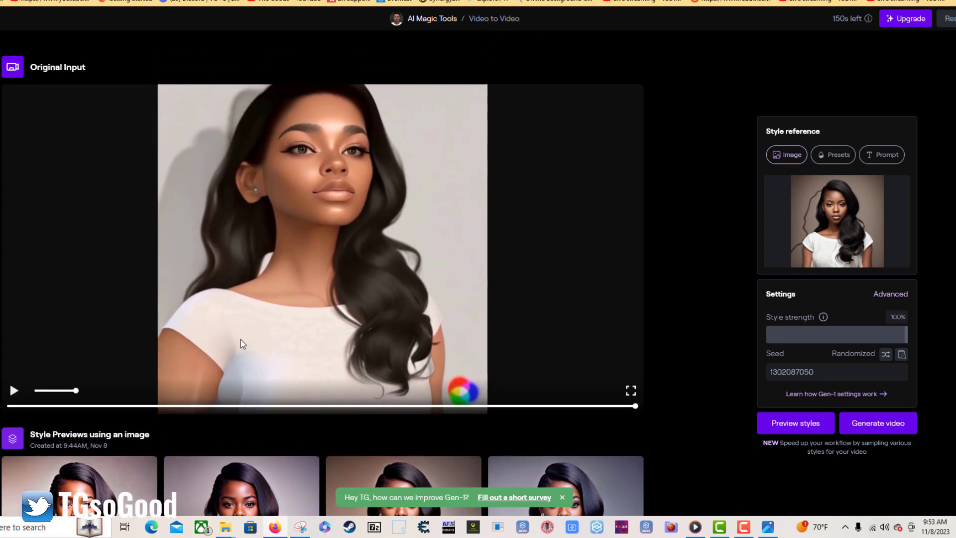
{"action": "mouse_move", "coordinate": [826, 219]}
{"action": "left_click", "coordinate": [14, 391]}
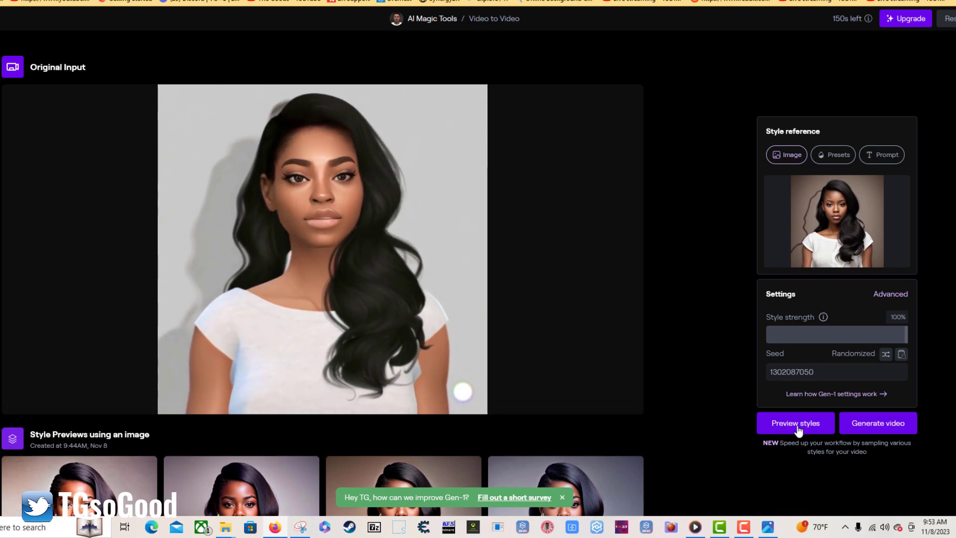
Lower the style strength from 100% to about 38%
{"action": "scroll", "coordinate": [514, 302], "scroll_direction": "down", "scroll_amount": 4}
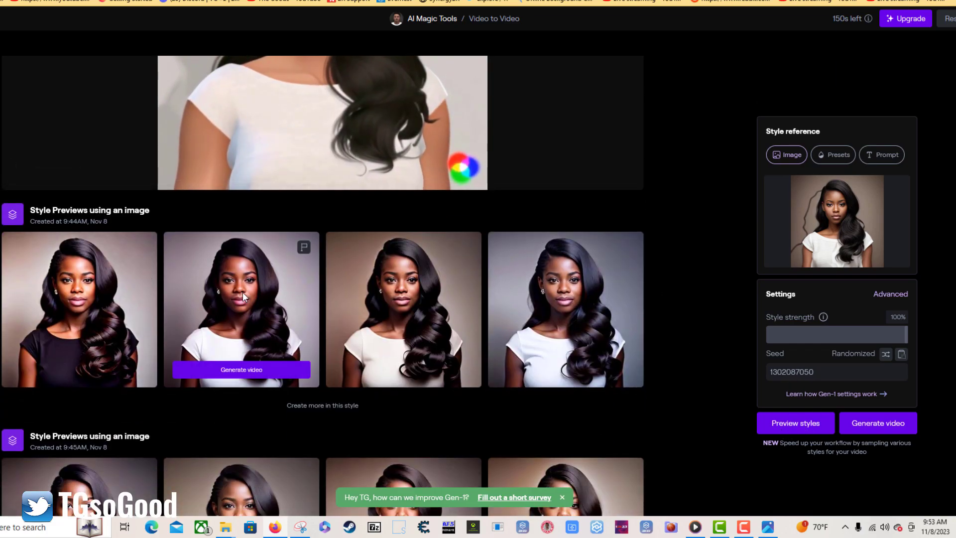
{"action": "left_click_drag", "start_coordinate": [841, 329], "coordinate": [788, 335]}
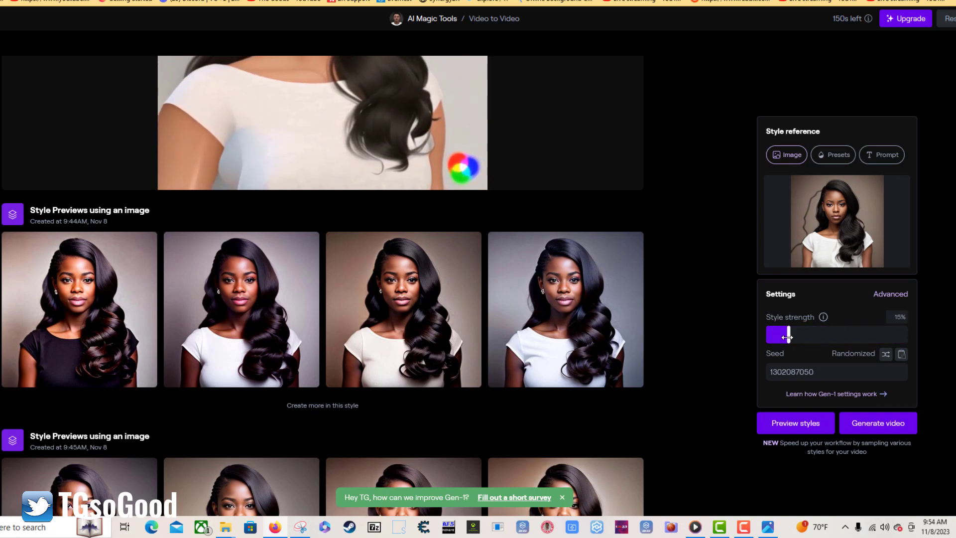
{"action": "left_click_drag", "start_coordinate": [789, 337], "coordinate": [820, 339]}
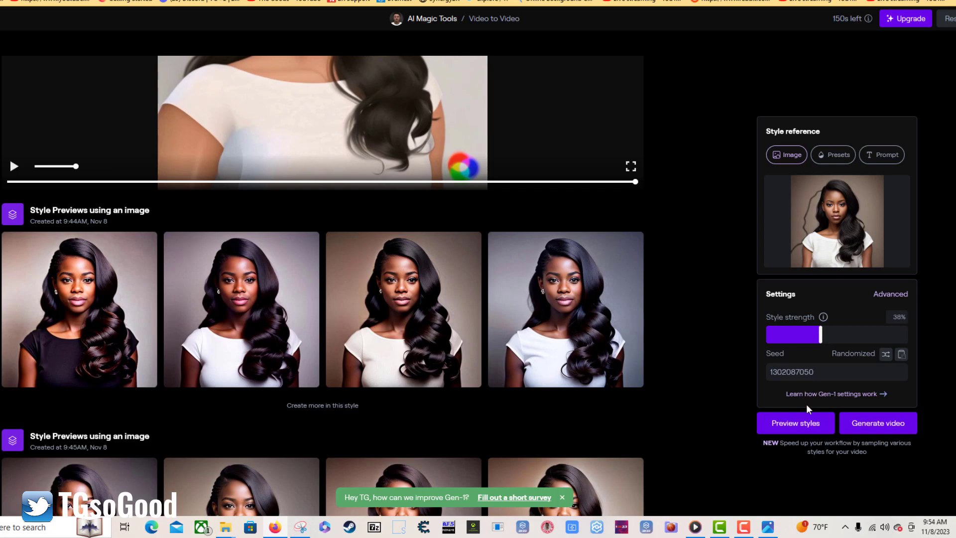
{"action": "mouse_move", "coordinate": [123, 359]}
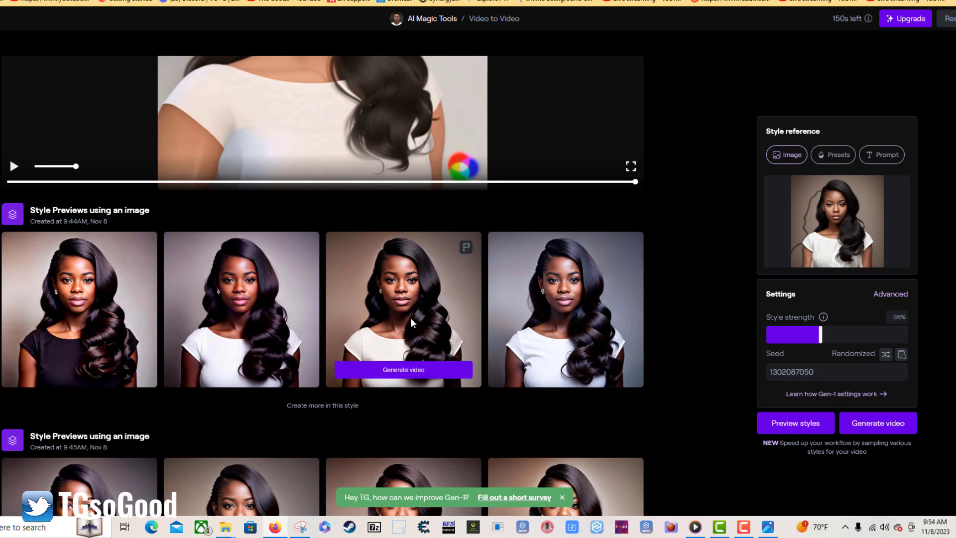
Replay the original Sims input video from the beginning
{"action": "scroll", "coordinate": [548, 338], "scroll_direction": "down", "scroll_amount": 4}
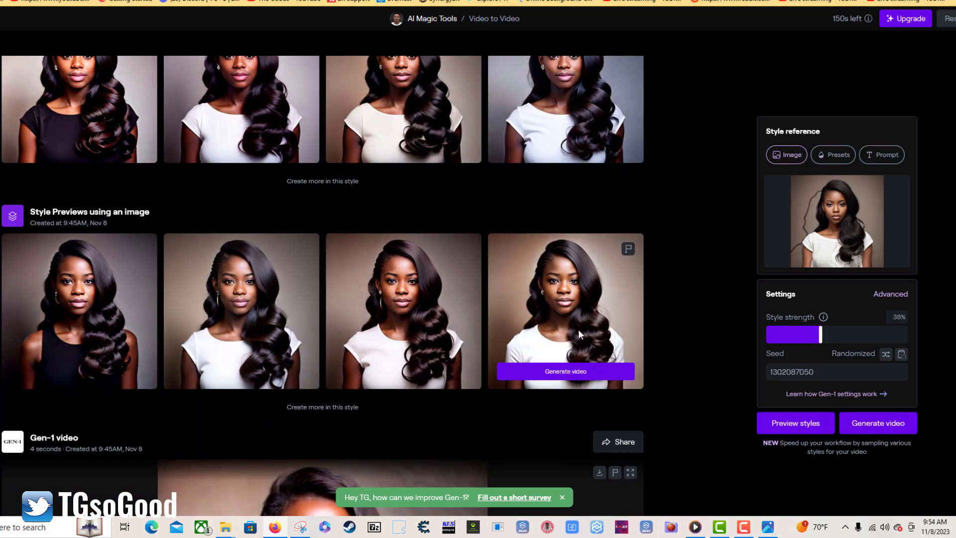
{"action": "scroll", "coordinate": [620, 316], "scroll_direction": "down", "scroll_amount": 4}
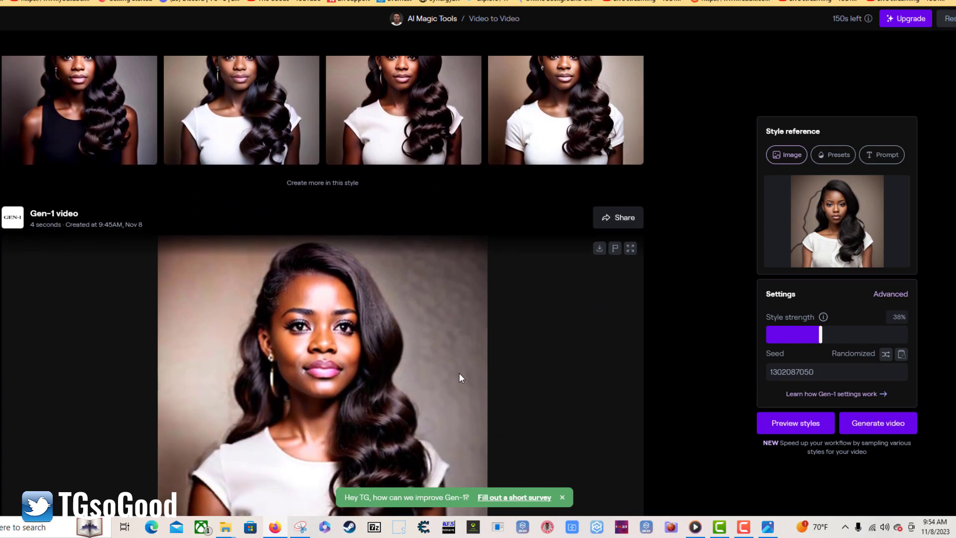
{"action": "scroll", "coordinate": [421, 370], "scroll_direction": "up", "scroll_amount": 1}
{"action": "scroll", "coordinate": [446, 343], "scroll_direction": "down", "scroll_amount": 2}
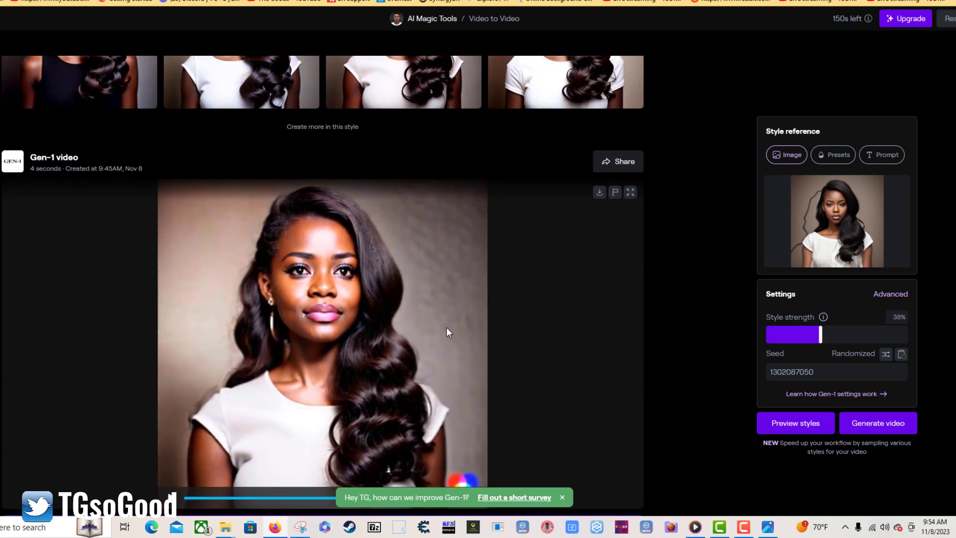
{"action": "scroll", "coordinate": [448, 332], "scroll_direction": "up", "scroll_amount": 3}
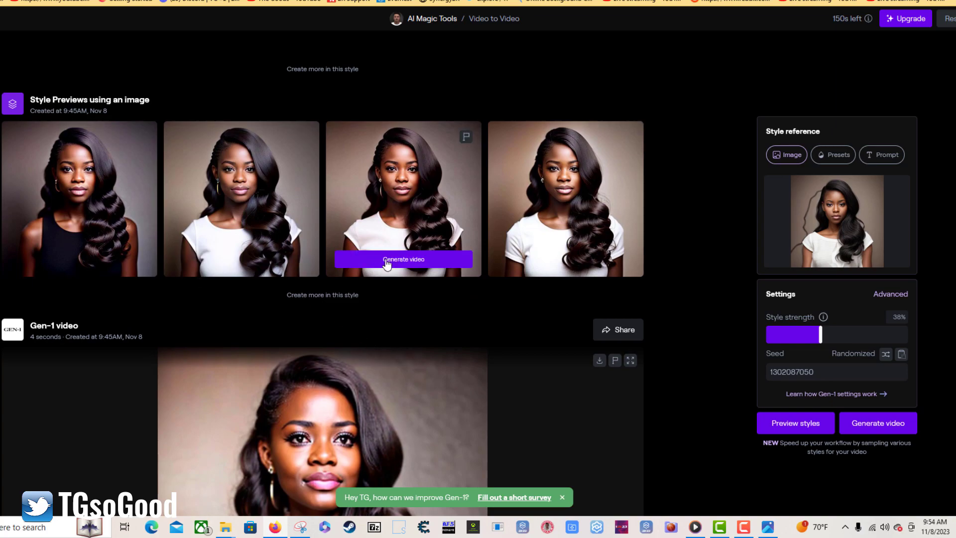
{"action": "scroll", "coordinate": [425, 371], "scroll_direction": "down", "scroll_amount": 3}
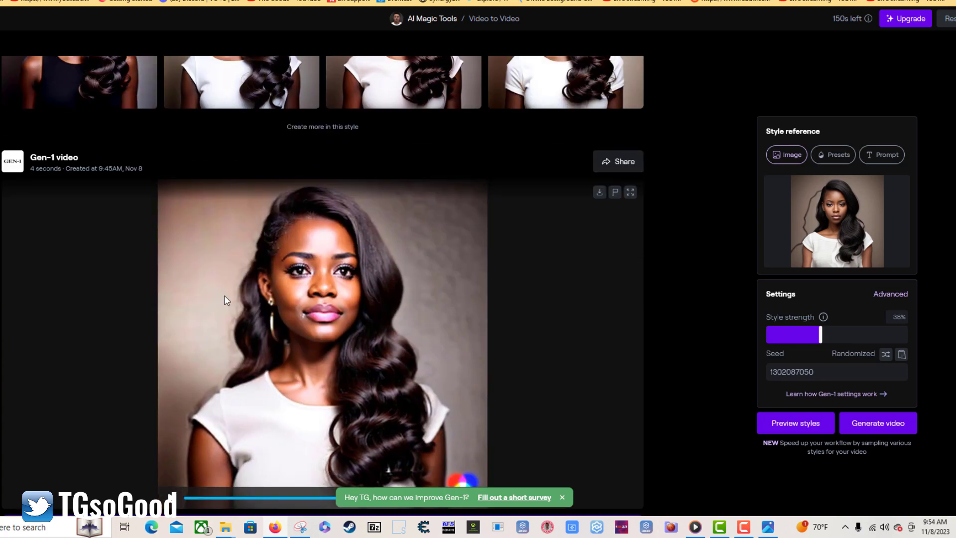
{"action": "scroll", "coordinate": [304, 145], "scroll_direction": "up", "scroll_amount": 12}
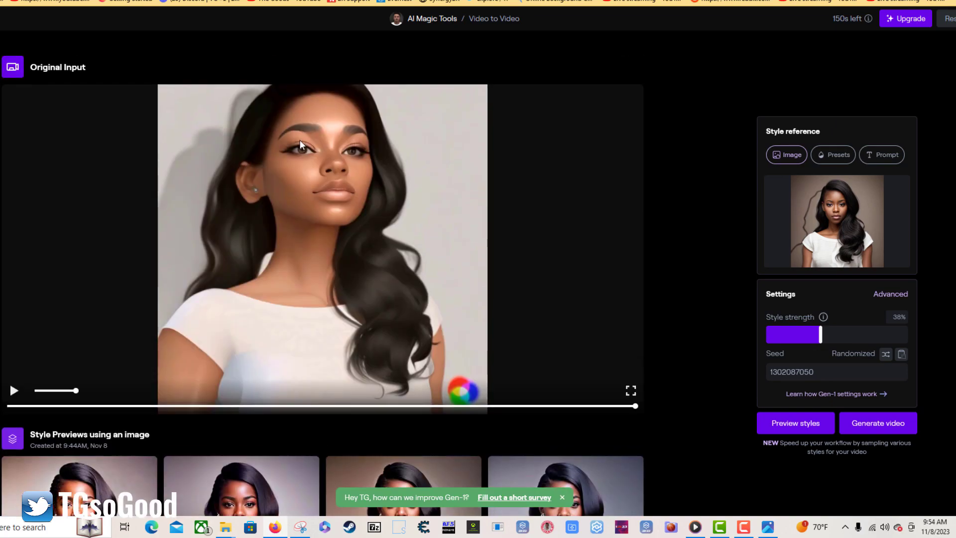
{"action": "left_click", "coordinate": [14, 390]}
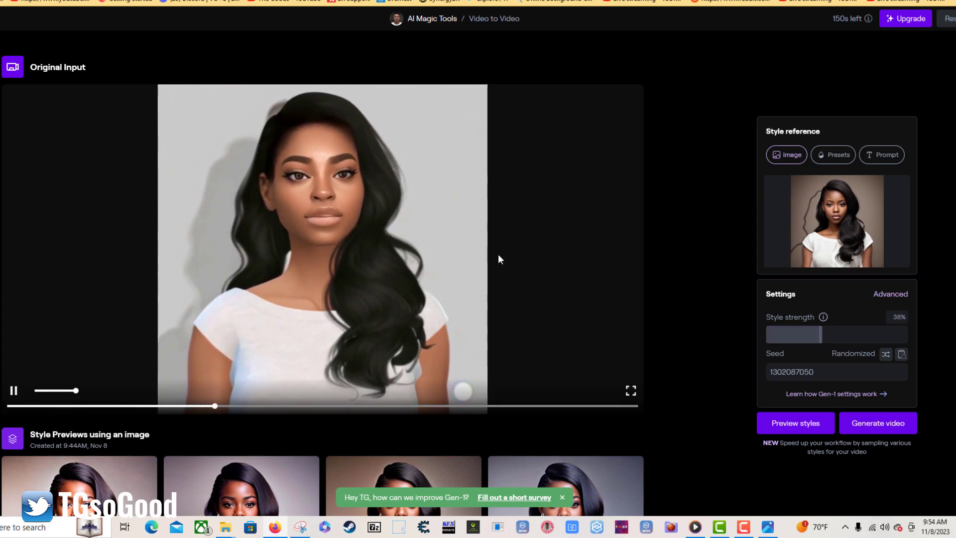
Play the 4-second Gen-1 result of the restyled realistic woman
{"action": "scroll", "coordinate": [503, 228], "scroll_direction": "down", "scroll_amount": 10}
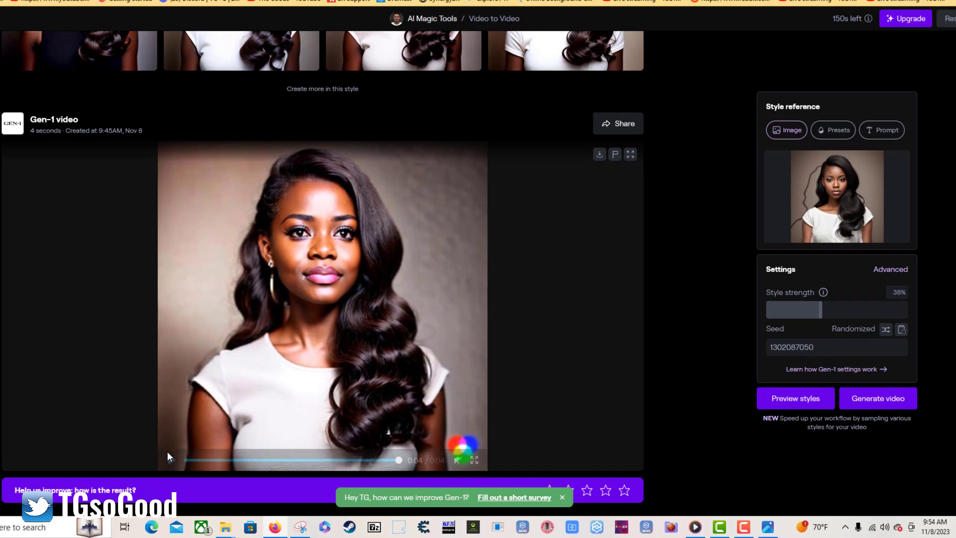
{"action": "scroll", "coordinate": [169, 456], "scroll_direction": "up", "scroll_amount": 6}
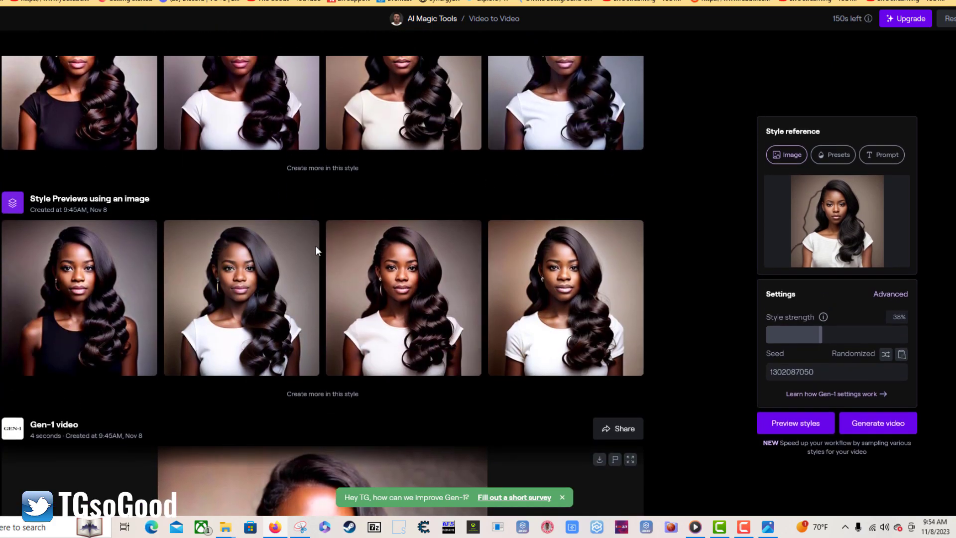
{"action": "scroll", "coordinate": [319, 252], "scroll_direction": "up", "scroll_amount": 4}
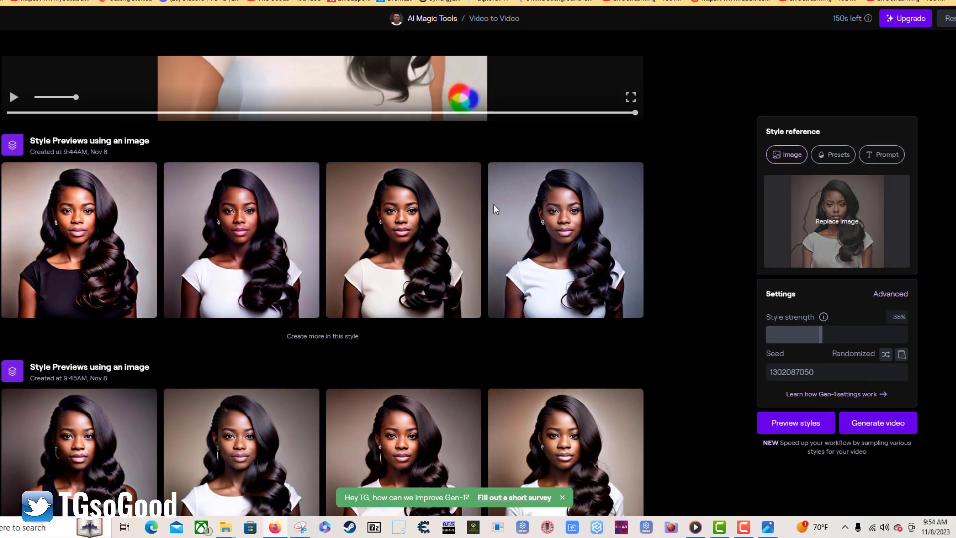
{"action": "scroll", "coordinate": [526, 198], "scroll_direction": "up", "scroll_amount": 5}
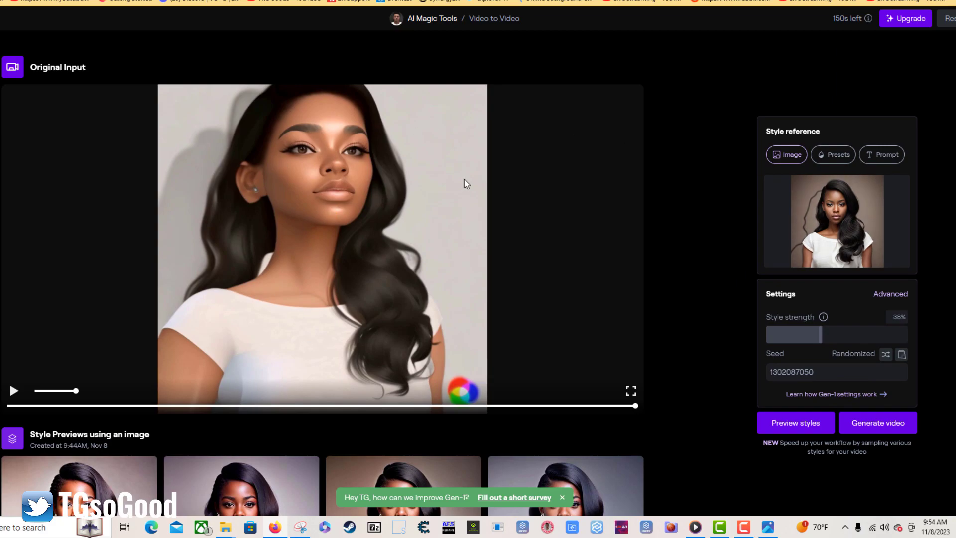
{"action": "scroll", "coordinate": [305, 267], "scroll_direction": "down", "scroll_amount": 10}
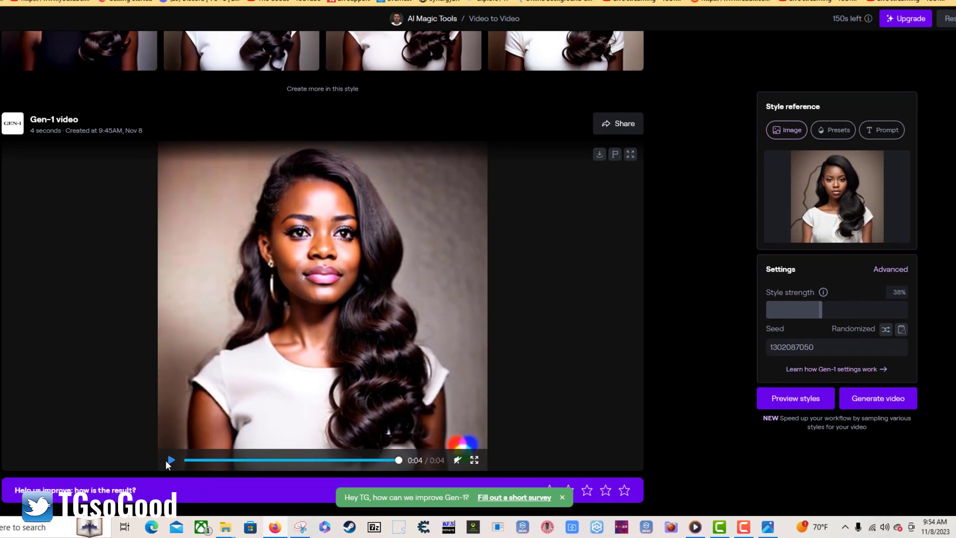
{"action": "left_click", "coordinate": [170, 463]}
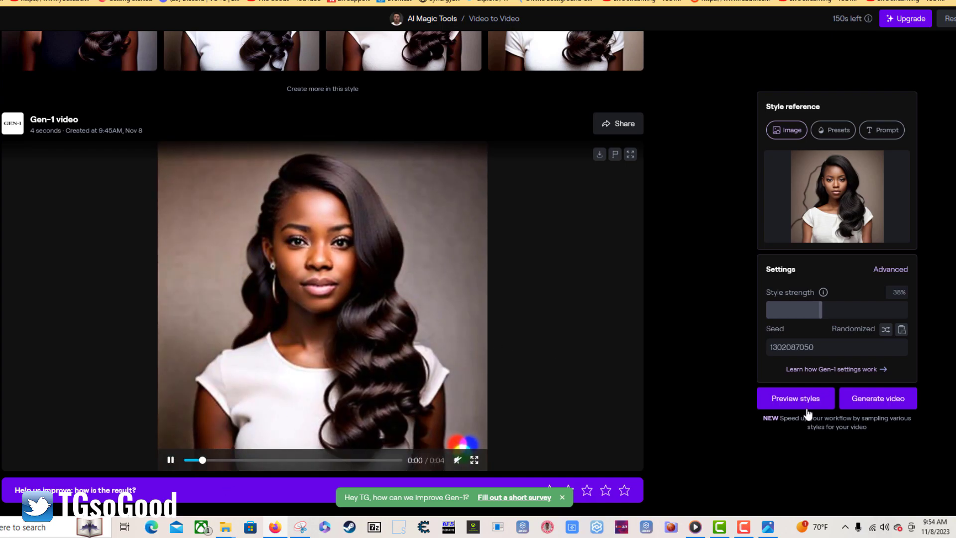
Generate style previews at 38%, then at 15% style strength
{"action": "left_click", "coordinate": [784, 399]}
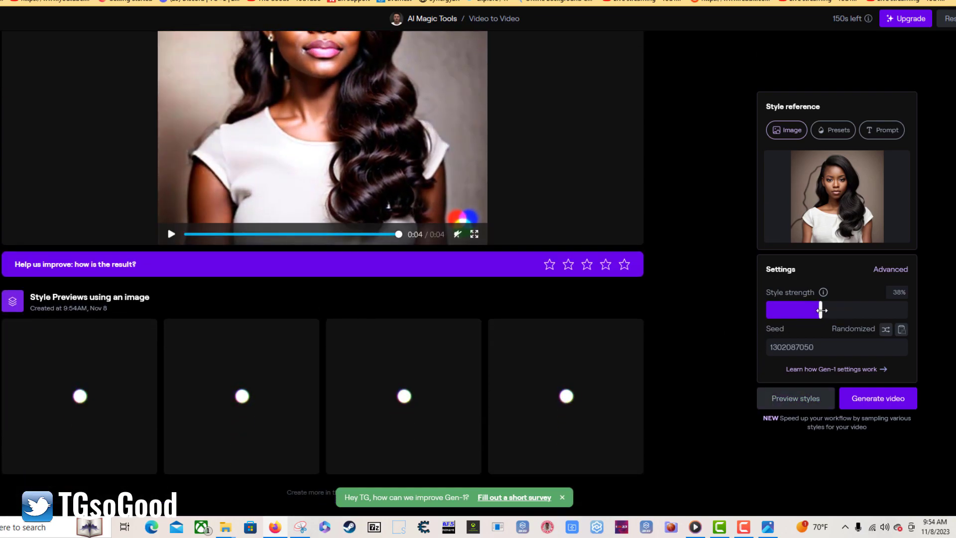
{"action": "mouse_move", "coordinate": [342, 418]}
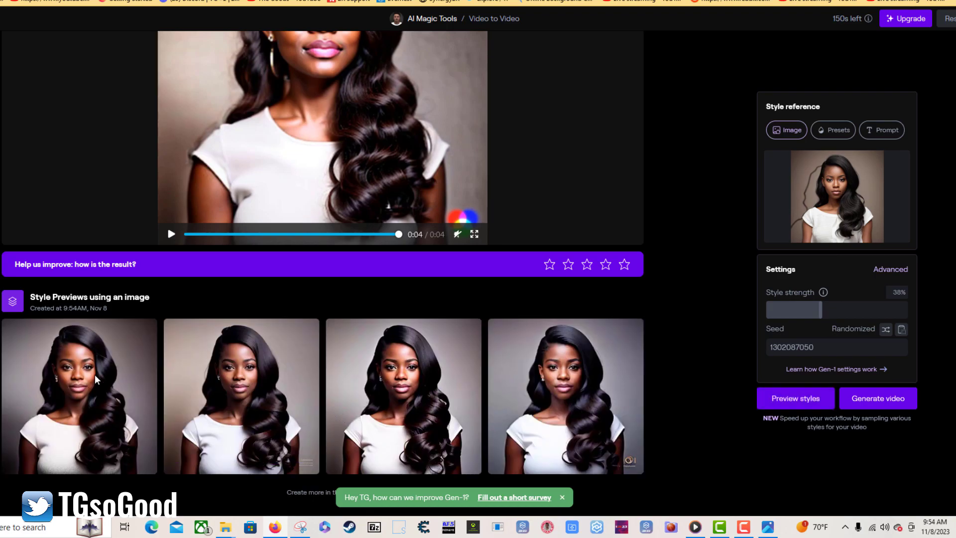
{"action": "left_click_drag", "start_coordinate": [772, 313], "coordinate": [787, 310]}
{"action": "left_click", "coordinate": [792, 399]}
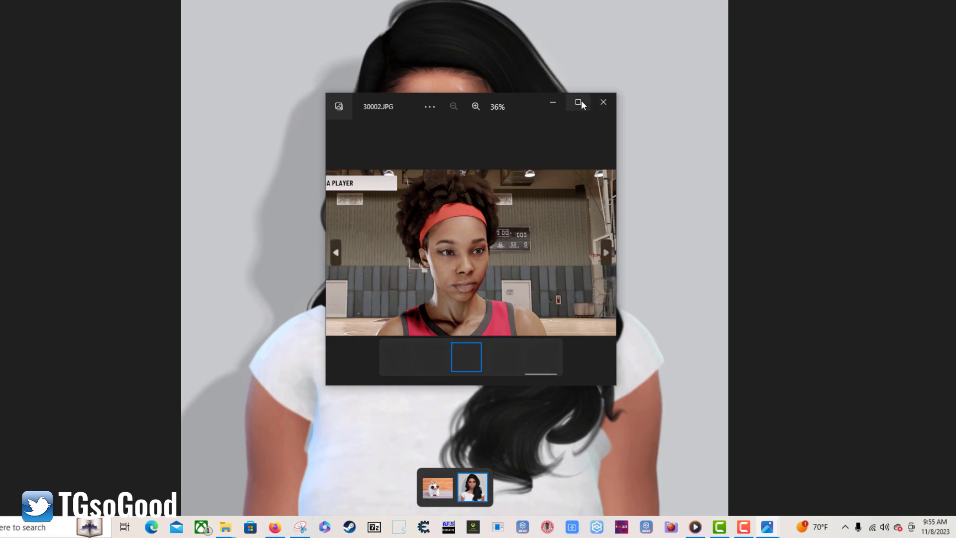
Maximize the Photos viewer showing the Sims portrait, then bring up the video player
{"action": "left_click", "coordinate": [582, 101]}
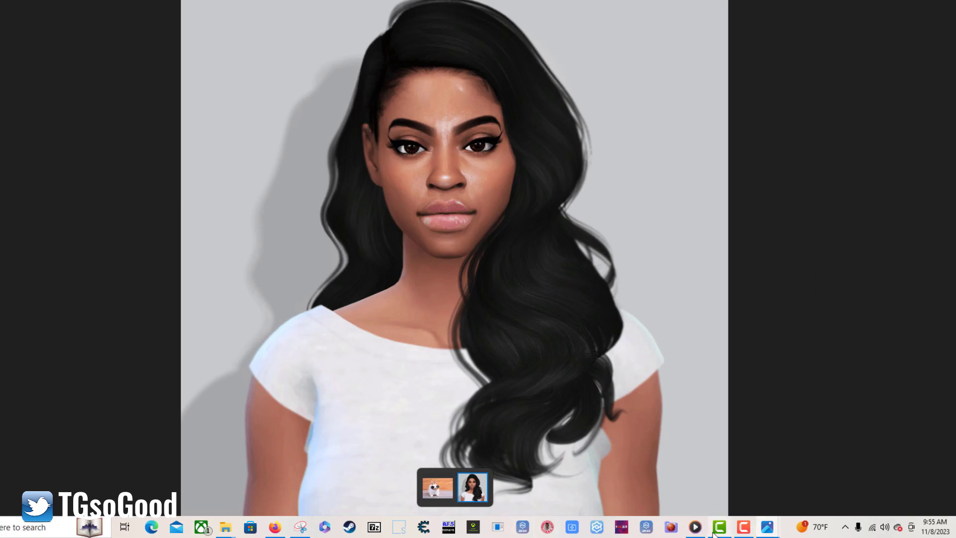
{"action": "left_click", "coordinate": [696, 532]}
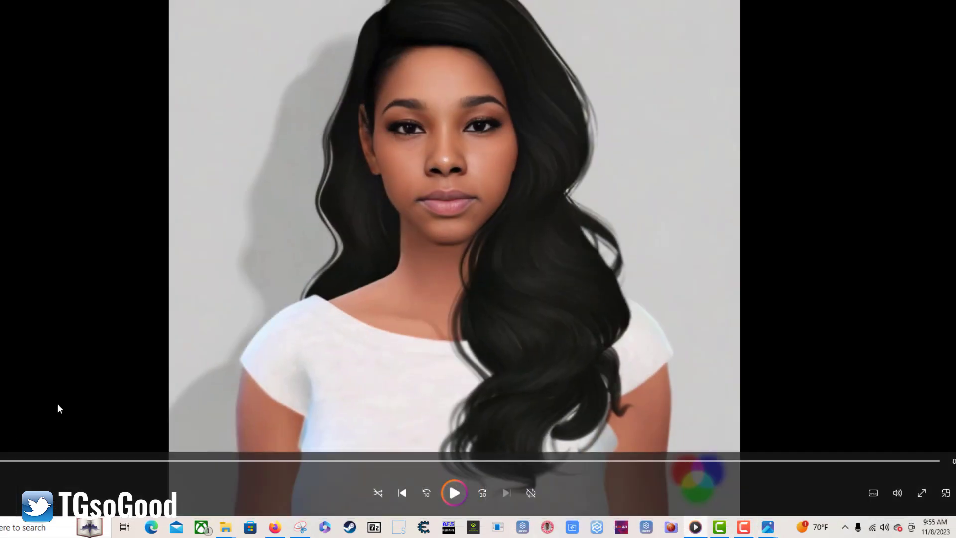
Switch back to the Media Player window holding the restyled clip
{"action": "left_click", "coordinate": [695, 527]}
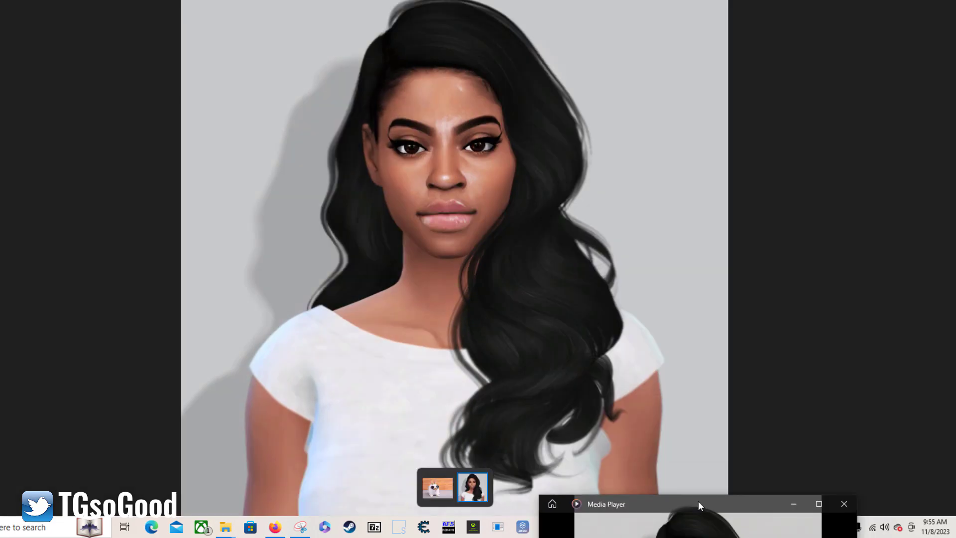
{"action": "key", "text": "alt+Tab"}
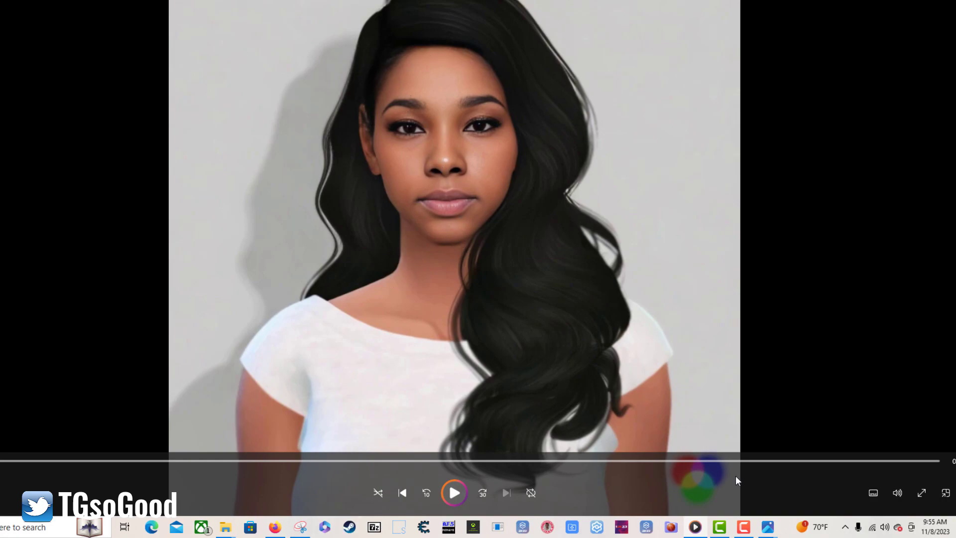
{"action": "mouse_move", "coordinate": [775, 527]}
{"action": "left_click", "coordinate": [818, 469]}
Play the restyled long-haired woman clip several times, then pause it about halfway
{"action": "left_click", "coordinate": [454, 493]}
{"action": "left_click", "coordinate": [454, 493]}
{"action": "left_click", "coordinate": [452, 492]}
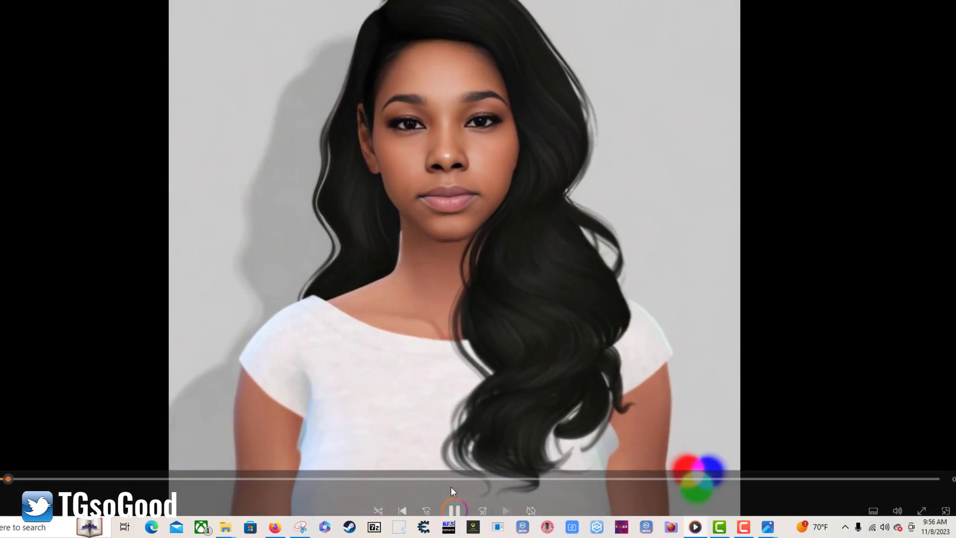
{"action": "mouse_move", "coordinate": [456, 493]}
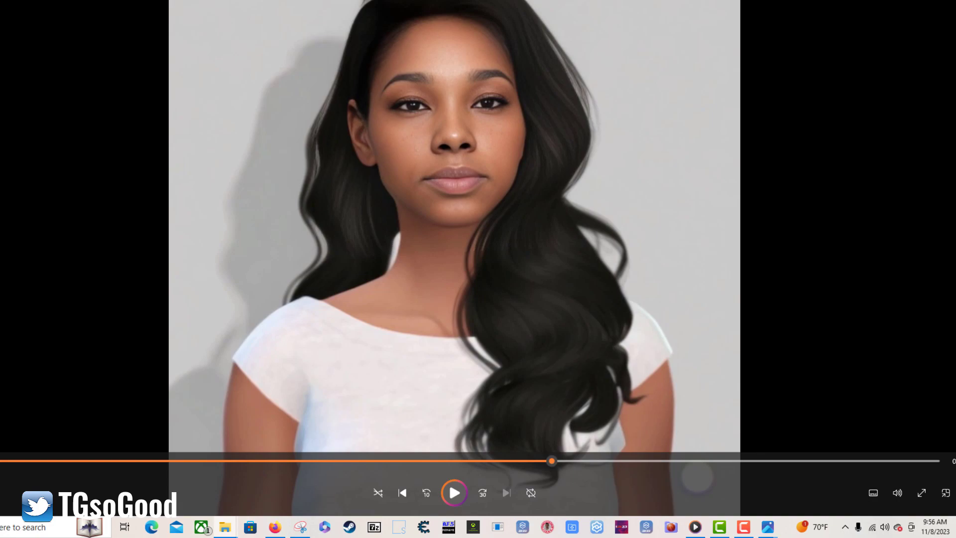
{"action": "key", "text": "space"}
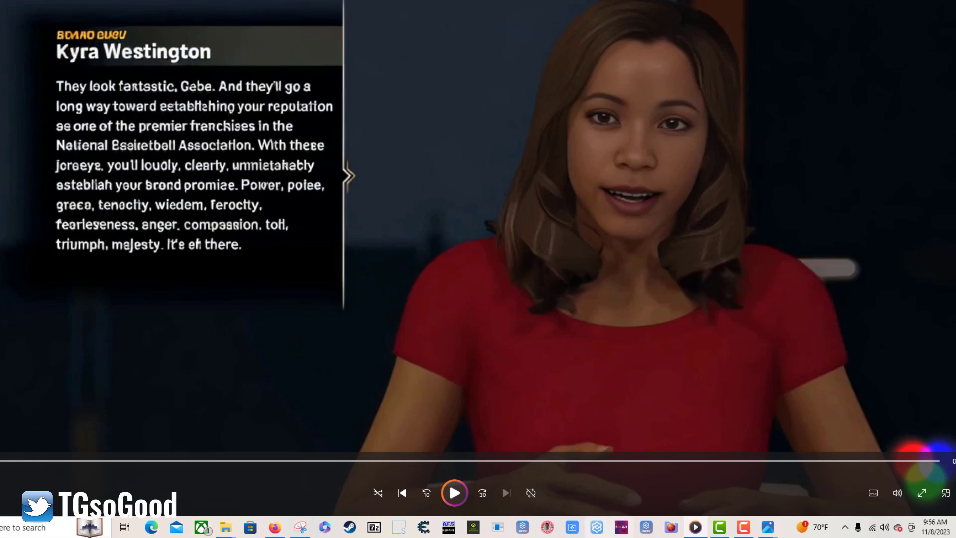
Play the basketball-presenter clip, skip ahead in it, and close Media Player
{"action": "left_click", "coordinate": [455, 493]}
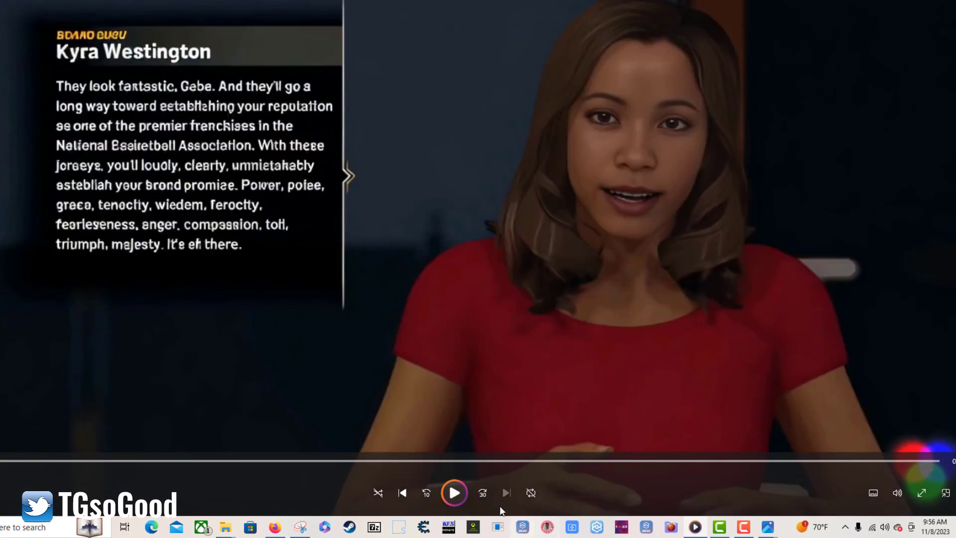
{"action": "left_click_drag", "start_coordinate": [393, 461], "coordinate": [839, 451]}
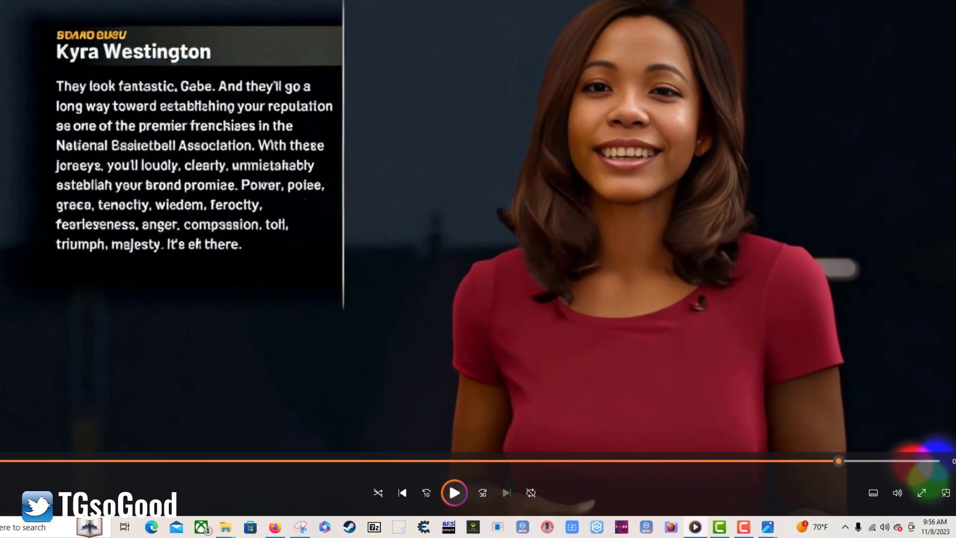
{"action": "key", "text": "alt+F4"}
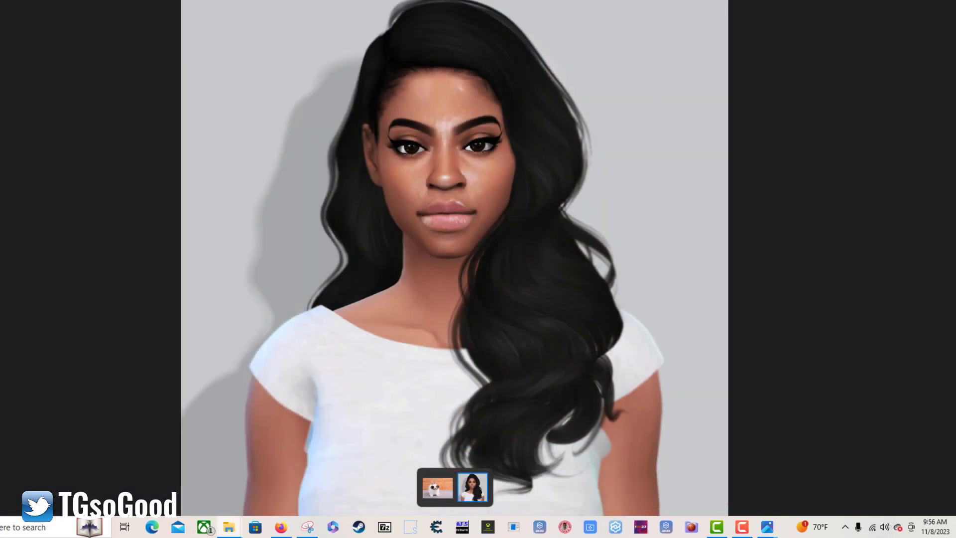
Exit full screen in Photos, then return to the browser's PromeAI Sims-to-realistic preview
{"action": "key", "text": "Escape"}
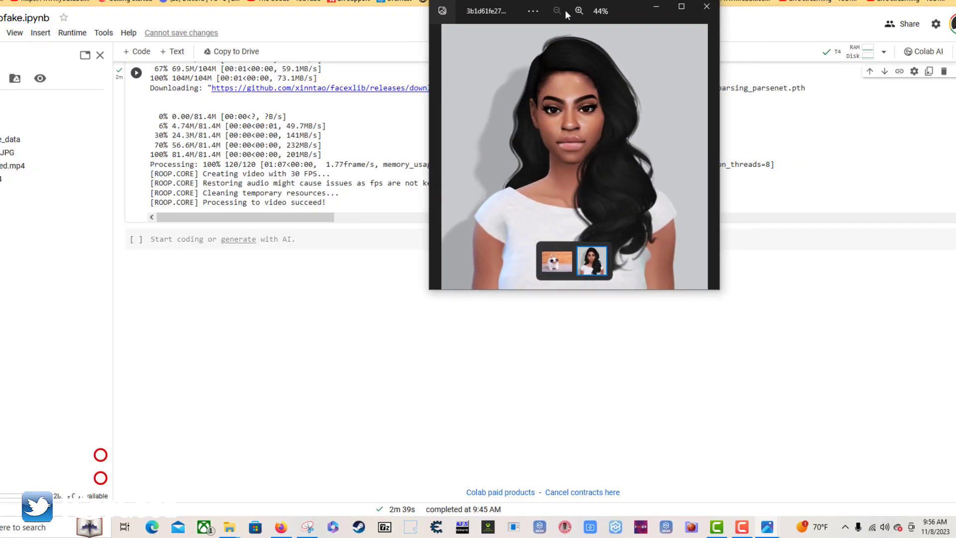
{"action": "left_click_drag", "start_coordinate": [571, 29], "coordinate": [465, 29]}
{"action": "double_click", "coordinate": [534, 28]}
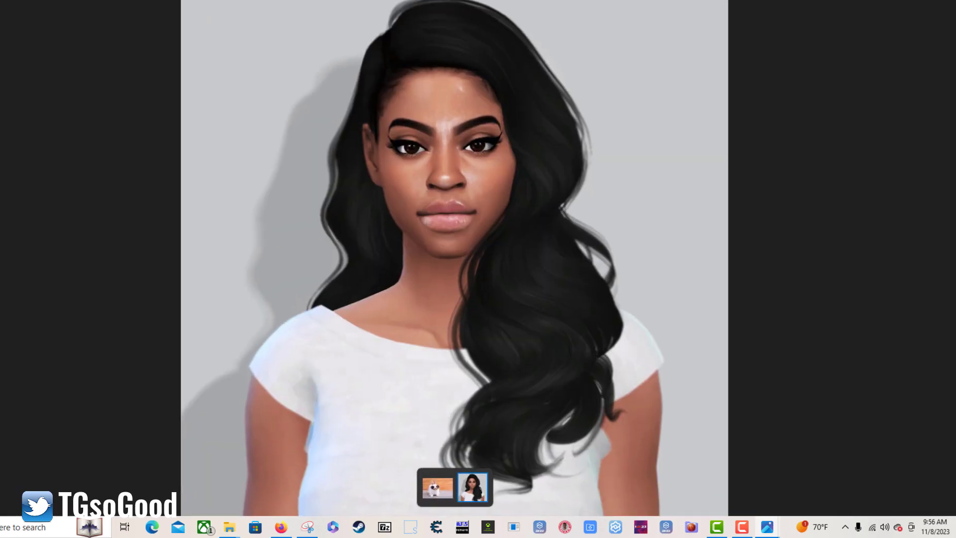
{"action": "key", "text": "alt+Tab"}
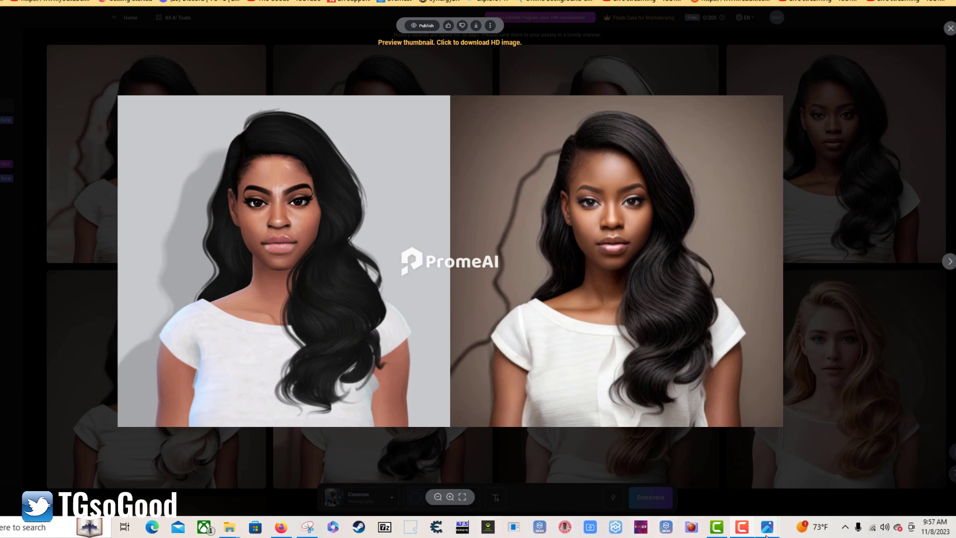
{"action": "mouse_move", "coordinate": [767, 534]}
{"action": "mouse_move", "coordinate": [723, 491]}
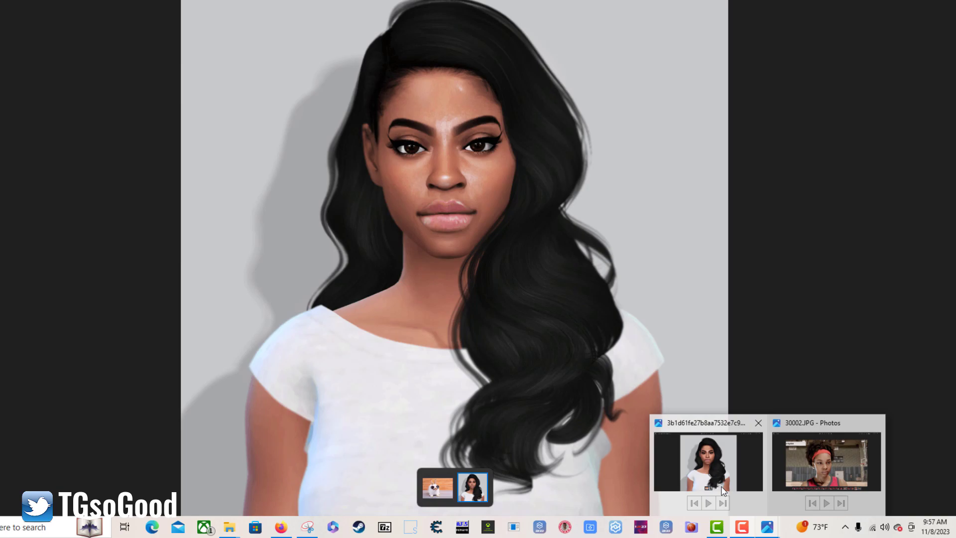
{"action": "mouse_move", "coordinate": [715, 526]}
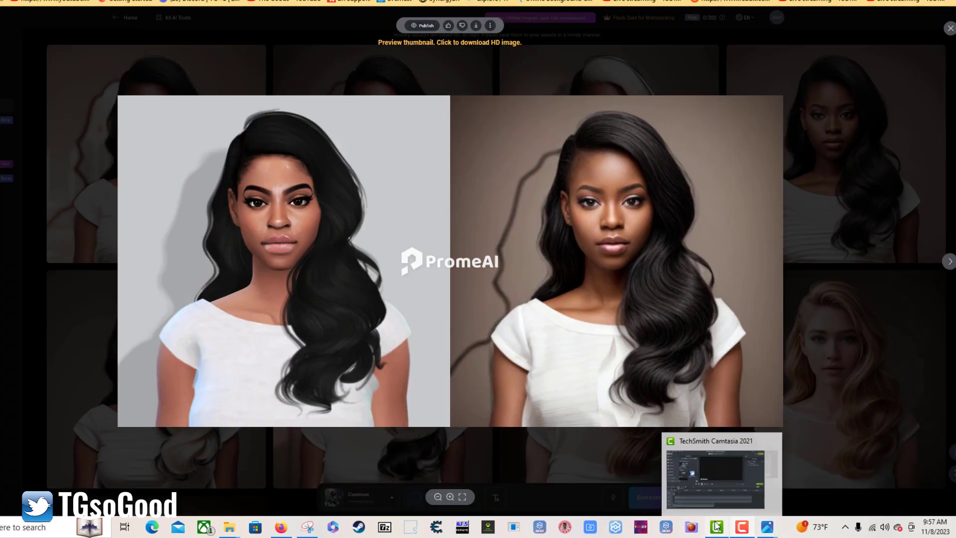